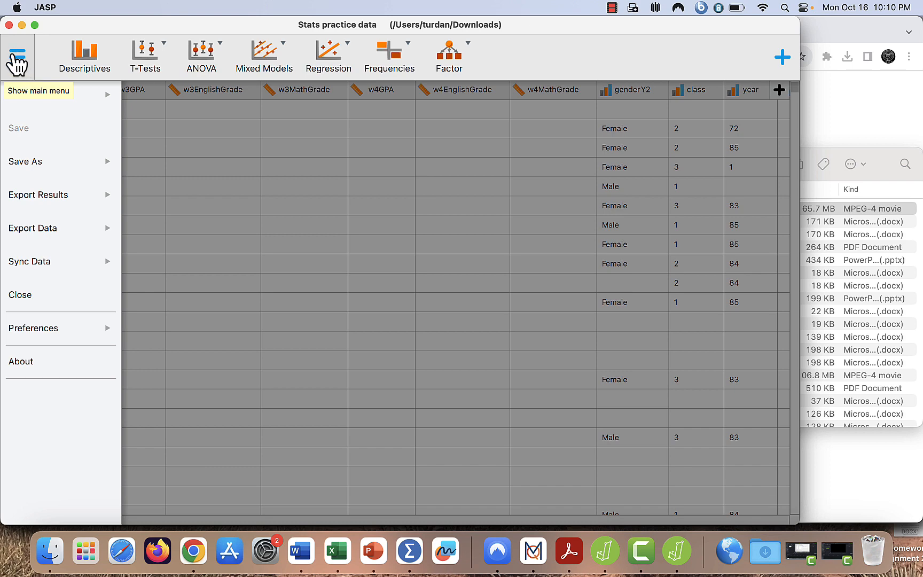
Open the recent data file Stats practice data.sav from the Downloads folder.
click(63, 94)
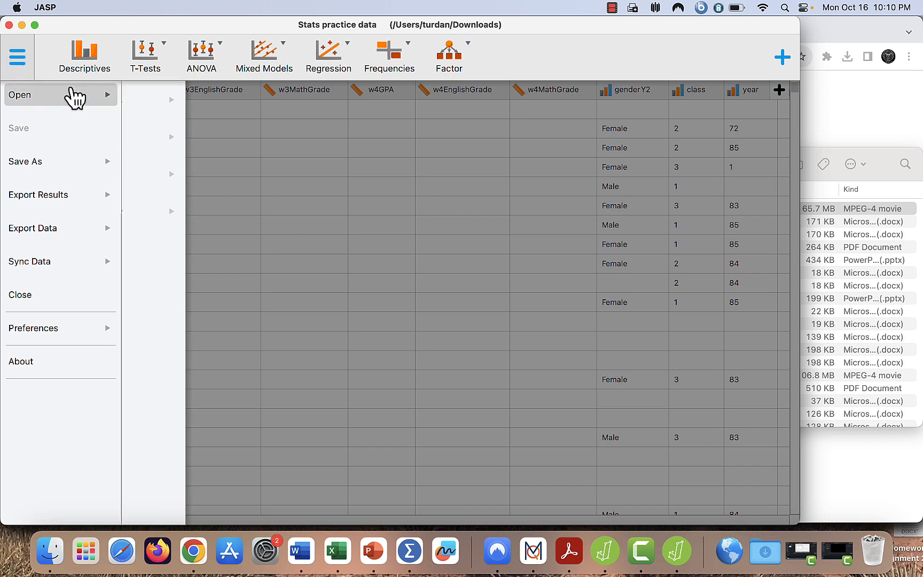
click(154, 106)
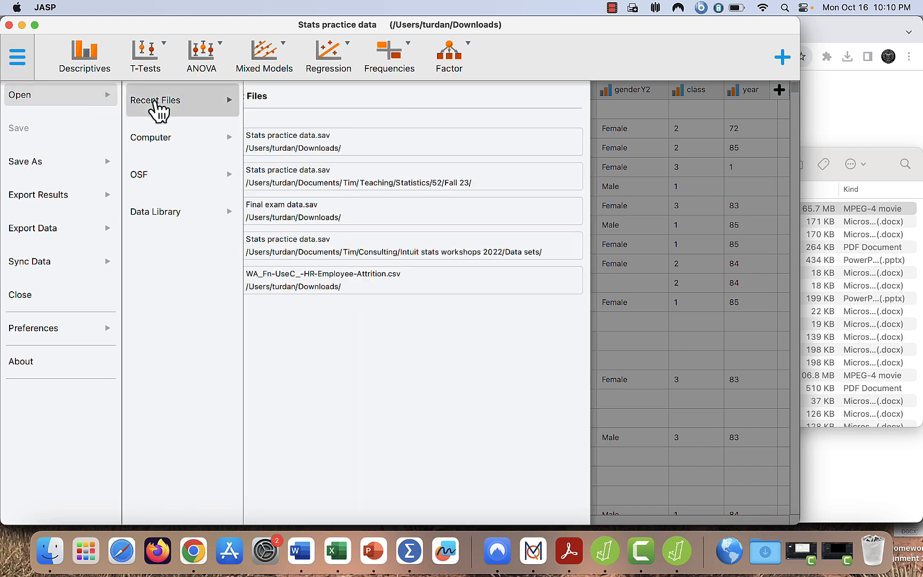
click(371, 150)
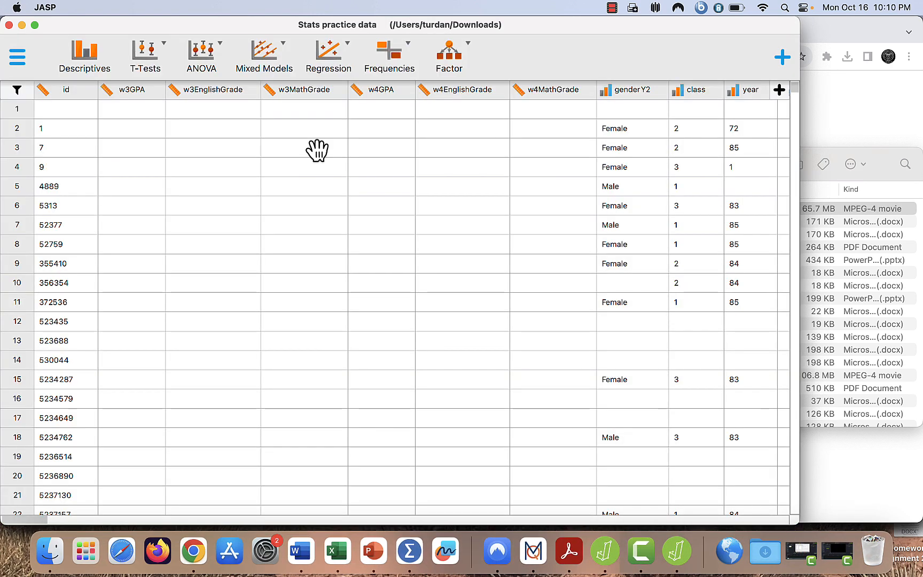
Start a classical Independent Samples T-Test with w2ValueSchool as the dependent variable.
click(163, 60)
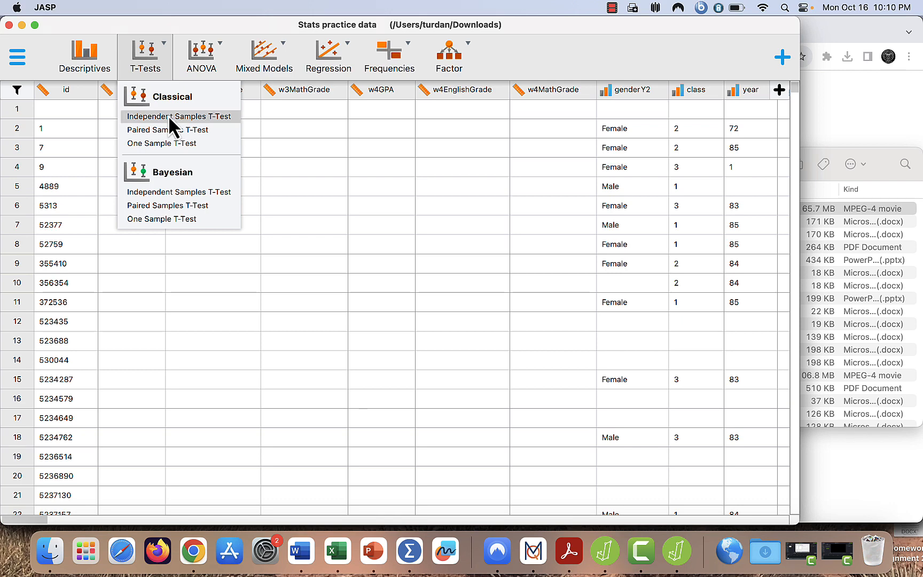
click(170, 118)
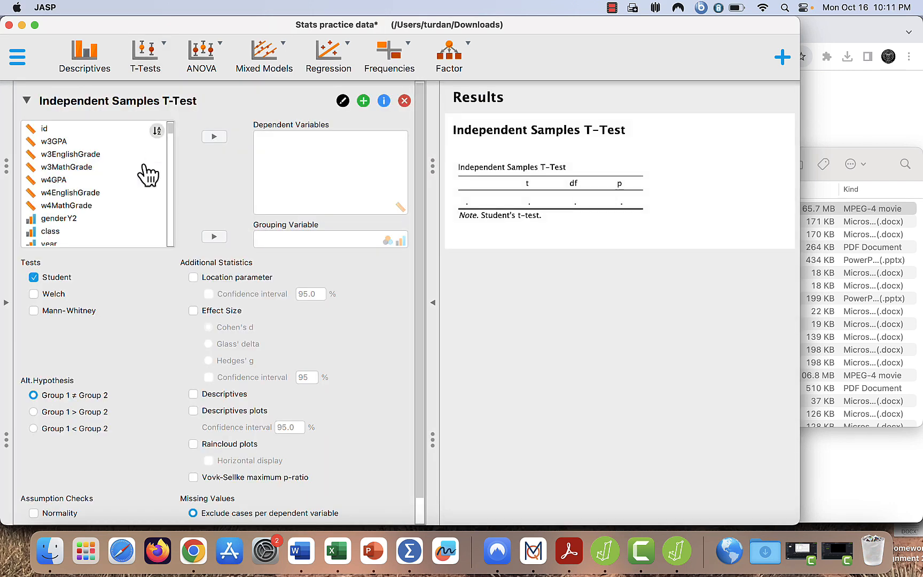
scroll(105, 195, down, 5)
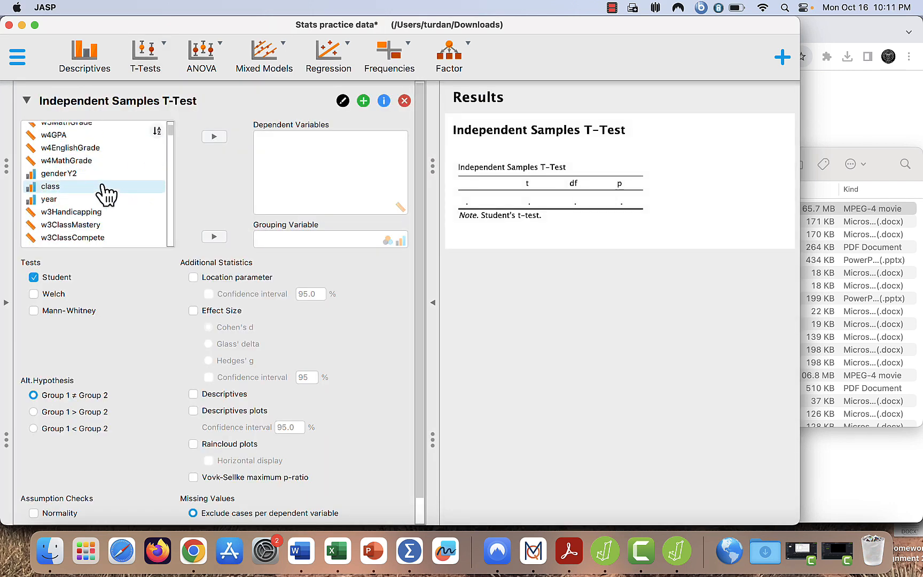
scroll(105, 196, up, 3)
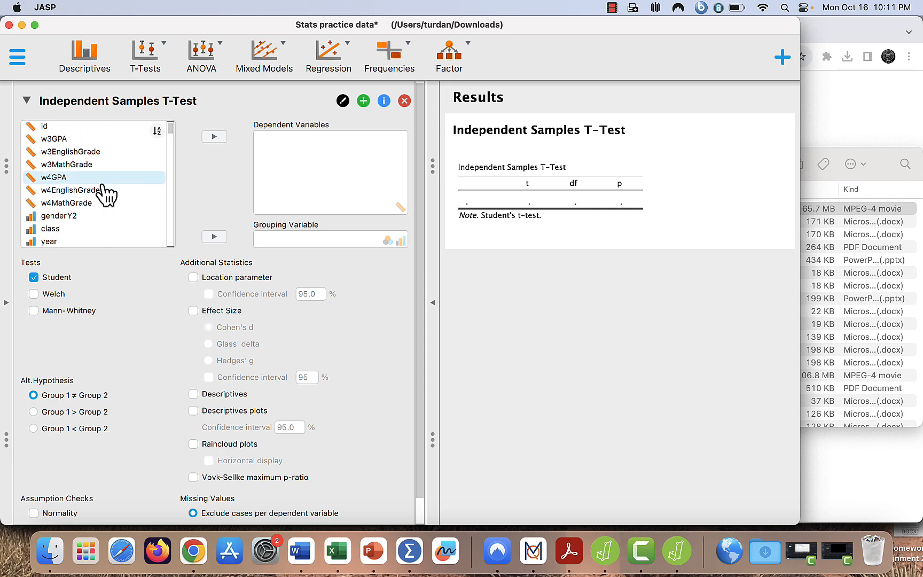
scroll(106, 195, down, 8)
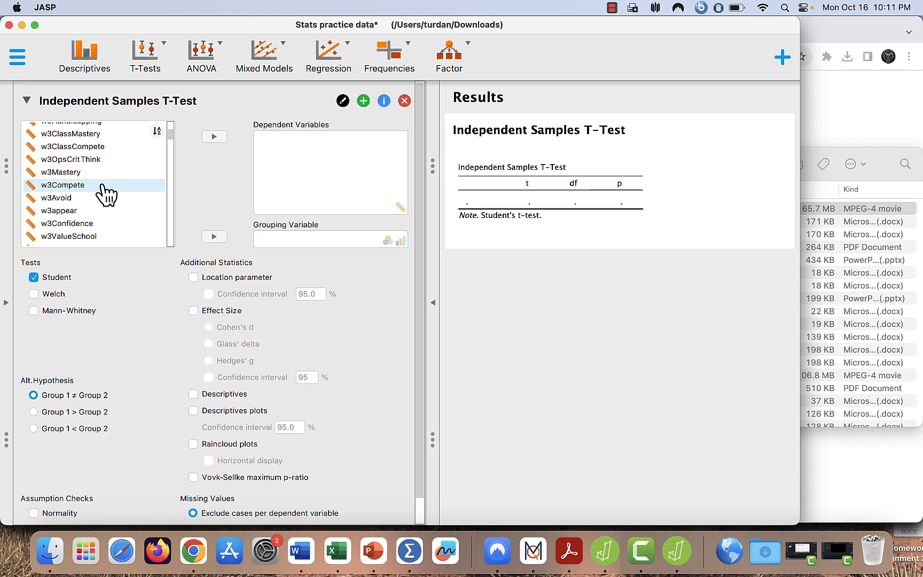
scroll(105, 195, down, 2)
scroll(105, 194, down, 3)
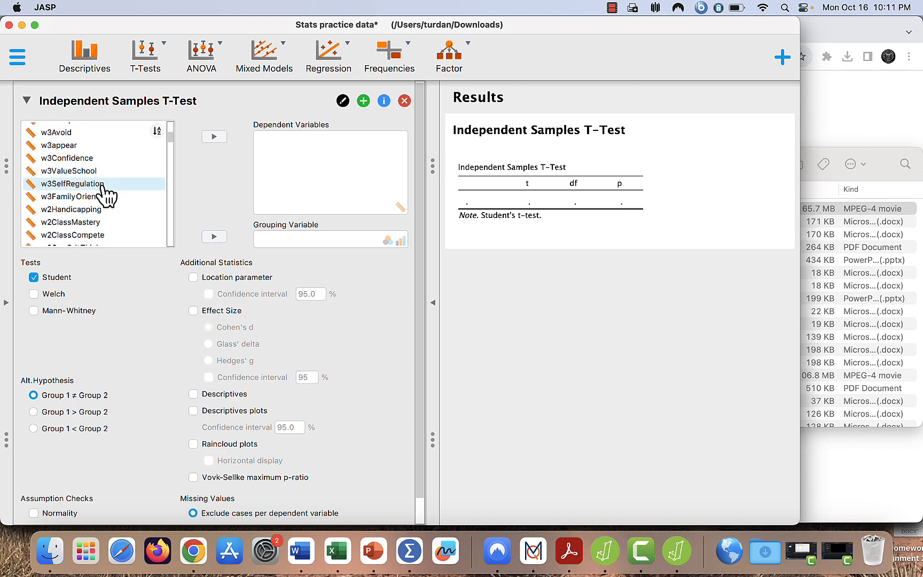
scroll(108, 208, down, 5)
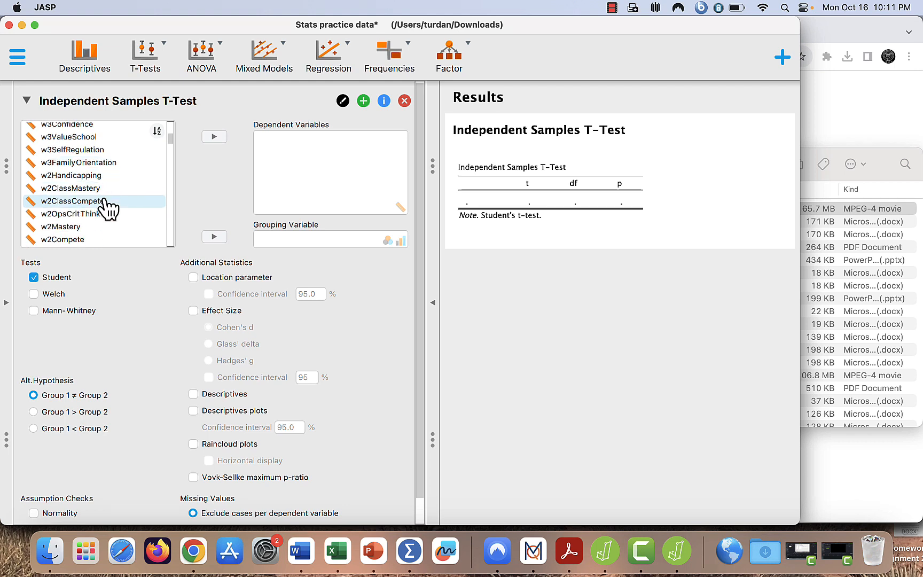
scroll(109, 207, down, 3)
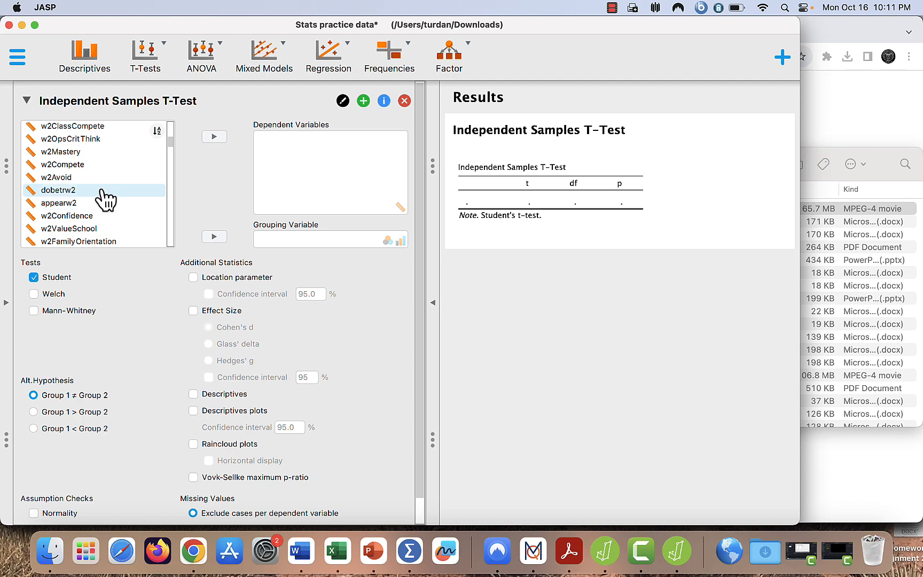
click(92, 230)
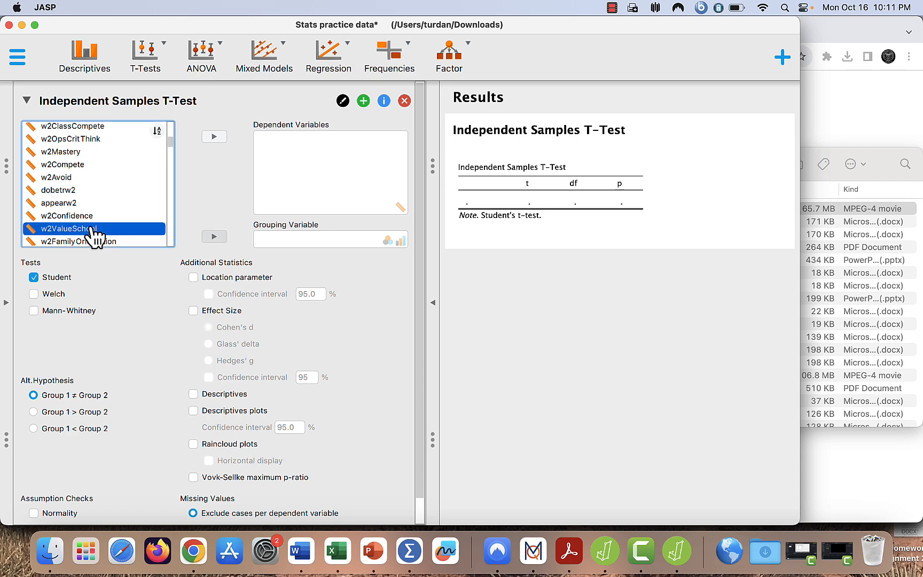
click(214, 137)
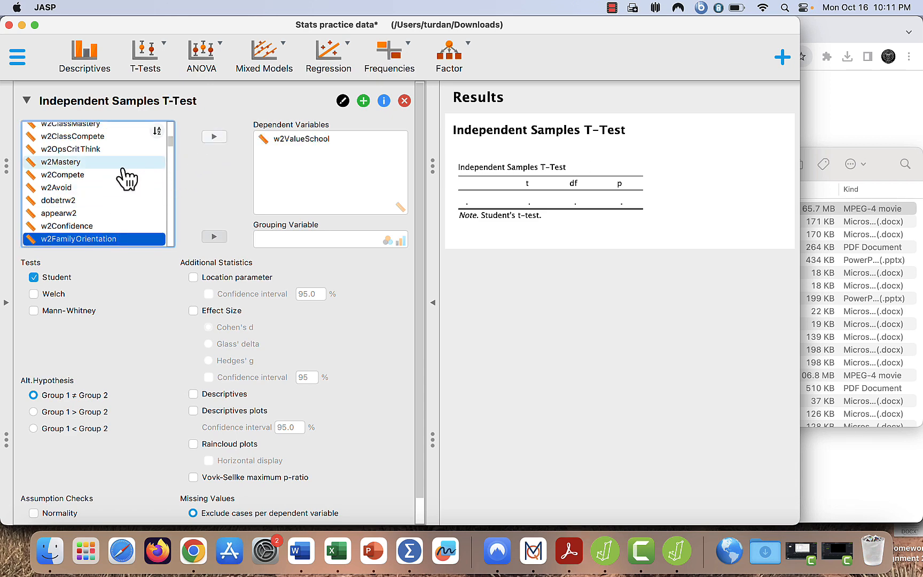
Assign GenderYear1 as the grouping variable of the independent samples t-test.
scroll(127, 178, down, 1)
scroll(126, 178, down, 7)
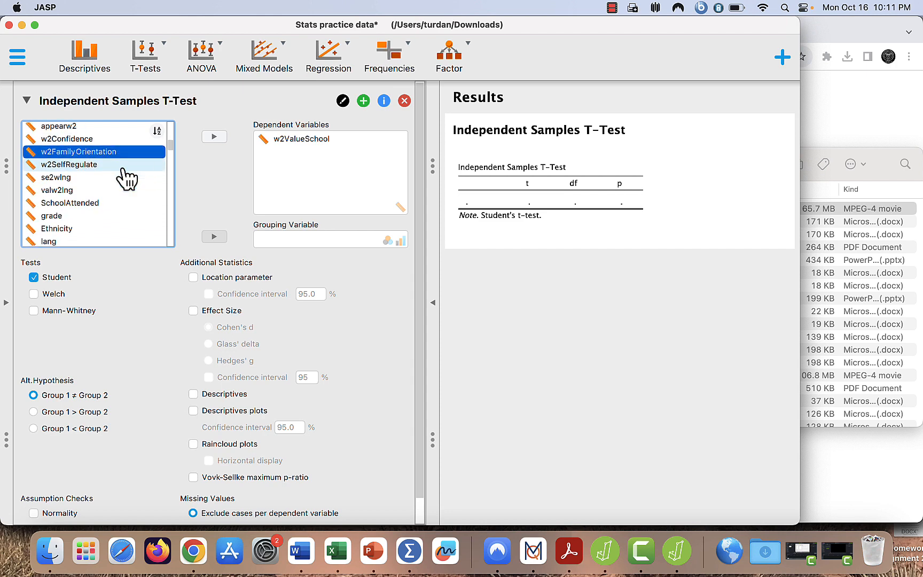
scroll(127, 179, down, 5)
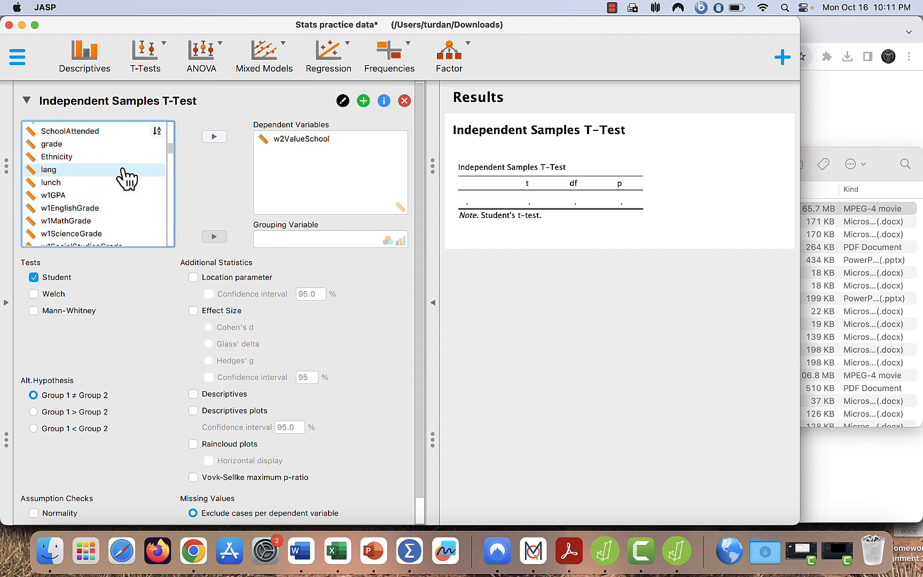
scroll(127, 179, down, 5)
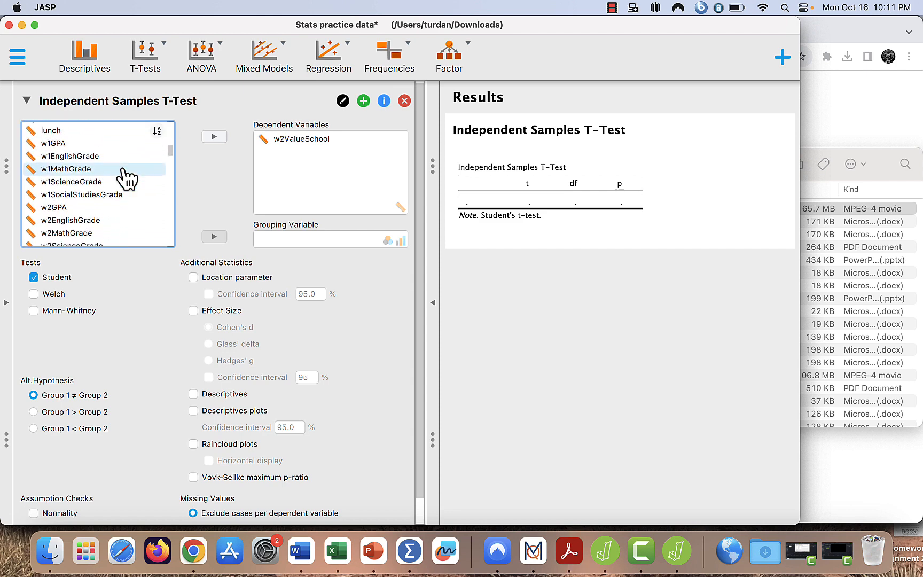
scroll(126, 179, down, 9)
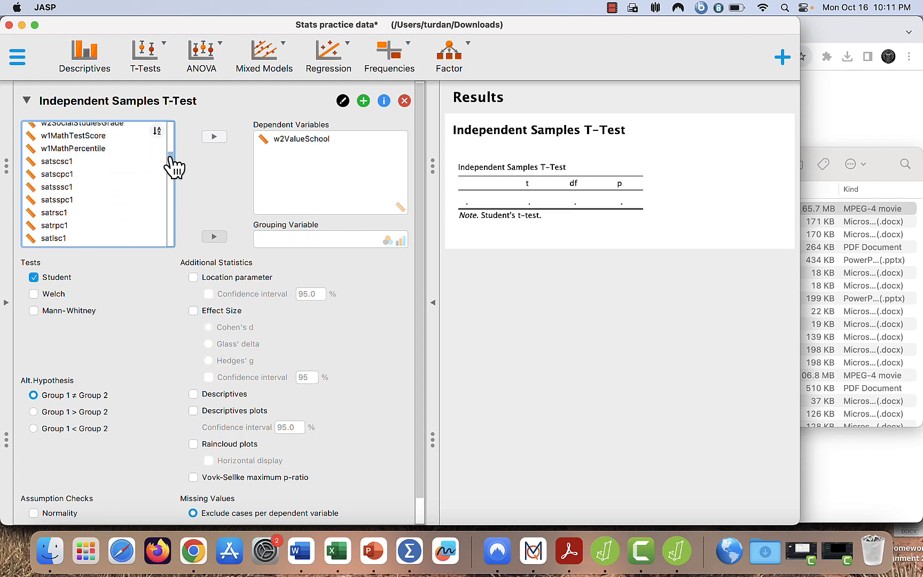
drag(172, 165, 174, 169)
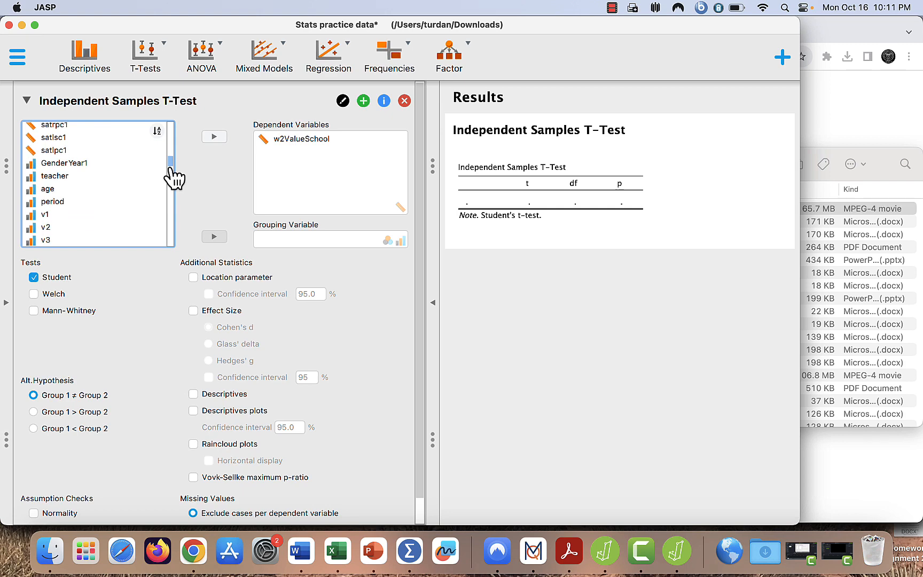
click(140, 170)
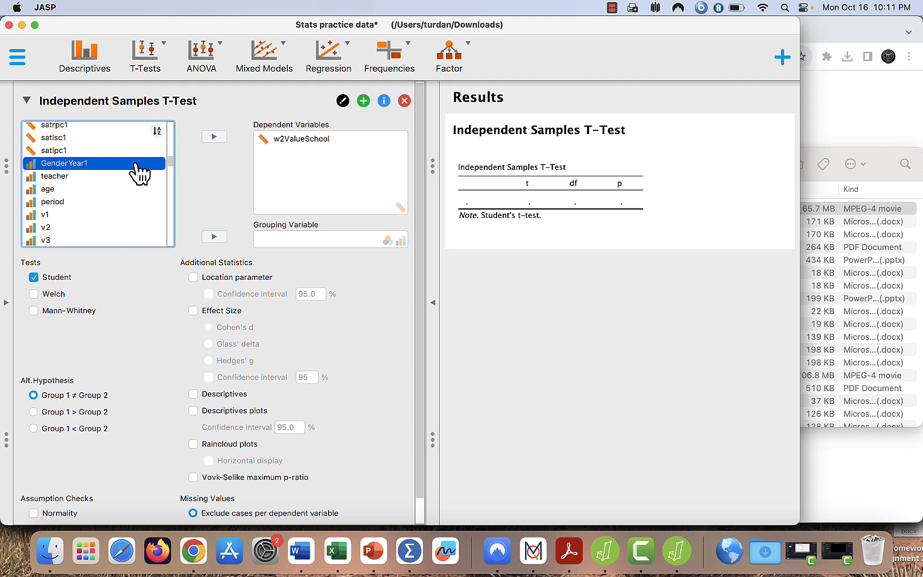
click(214, 237)
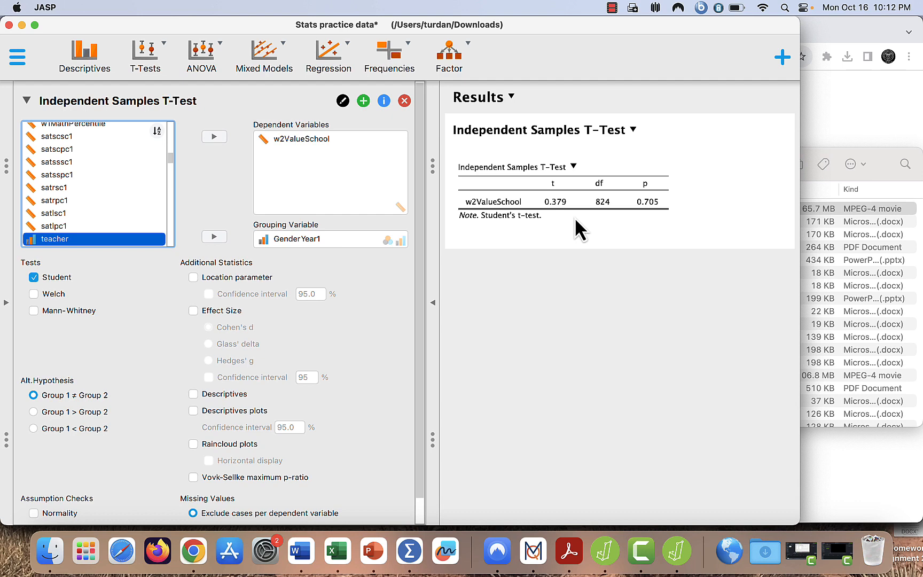
Add descriptives and effect size to the independent samples t-test, and collapse the analysis options to show the full results.
click(193, 395)
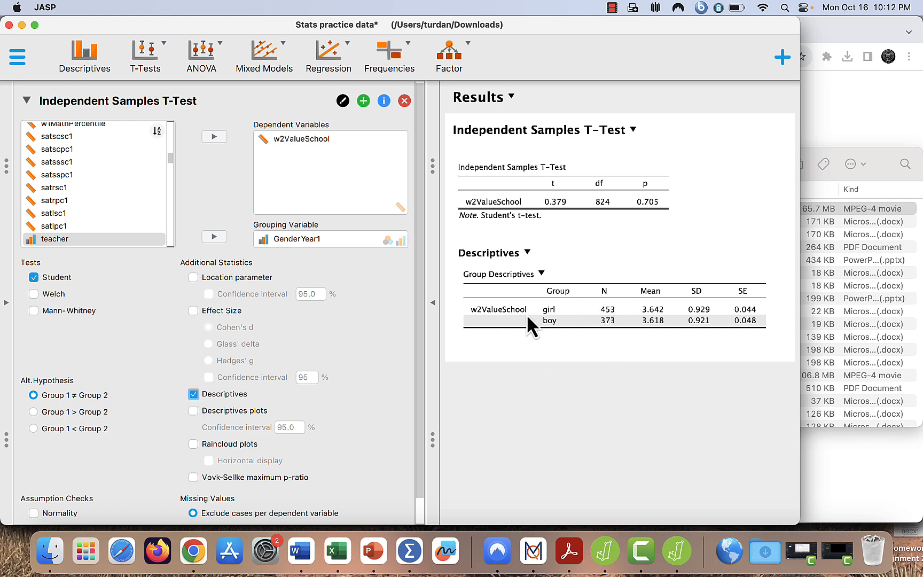
click(194, 310)
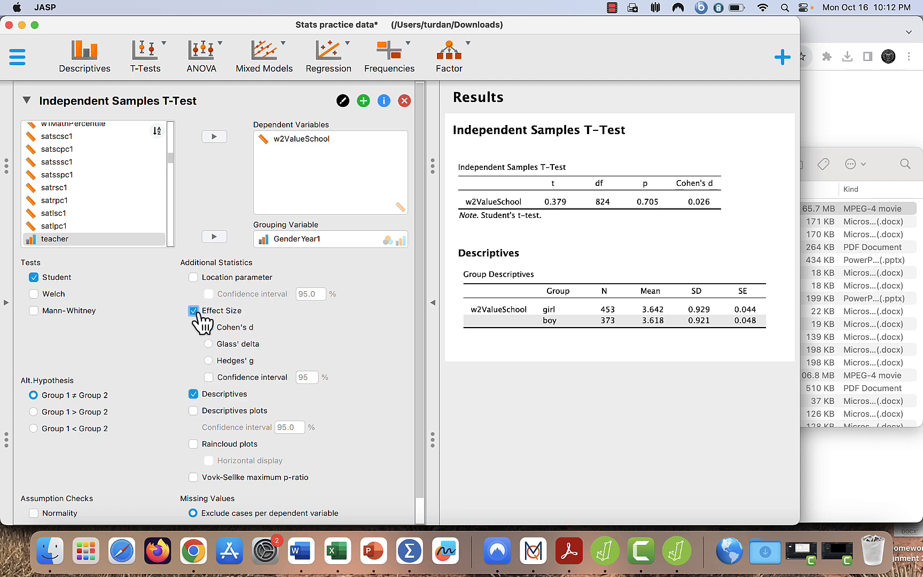
click(433, 303)
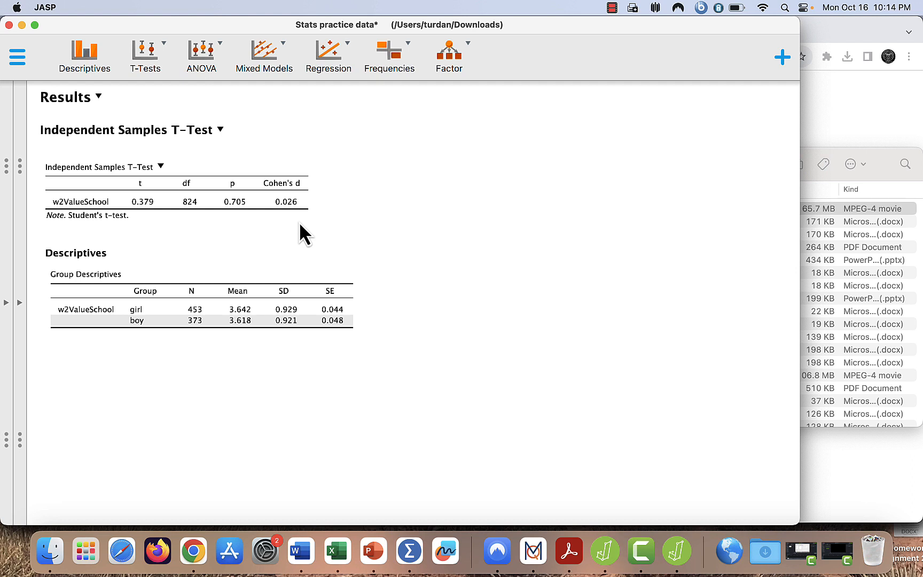
Start a classical Paired Samples T-Test with w3MathGrade and w4MathGrade as the variable pair.
click(166, 52)
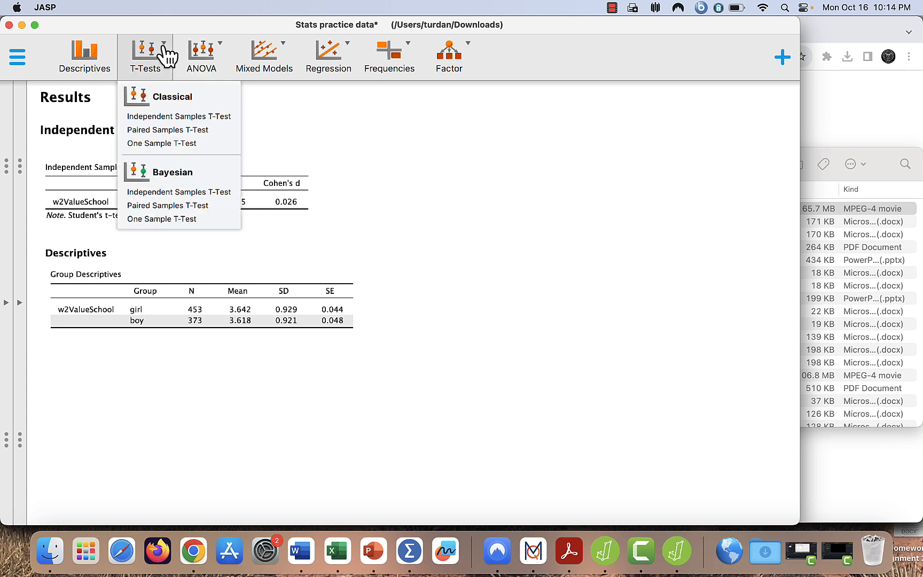
click(174, 133)
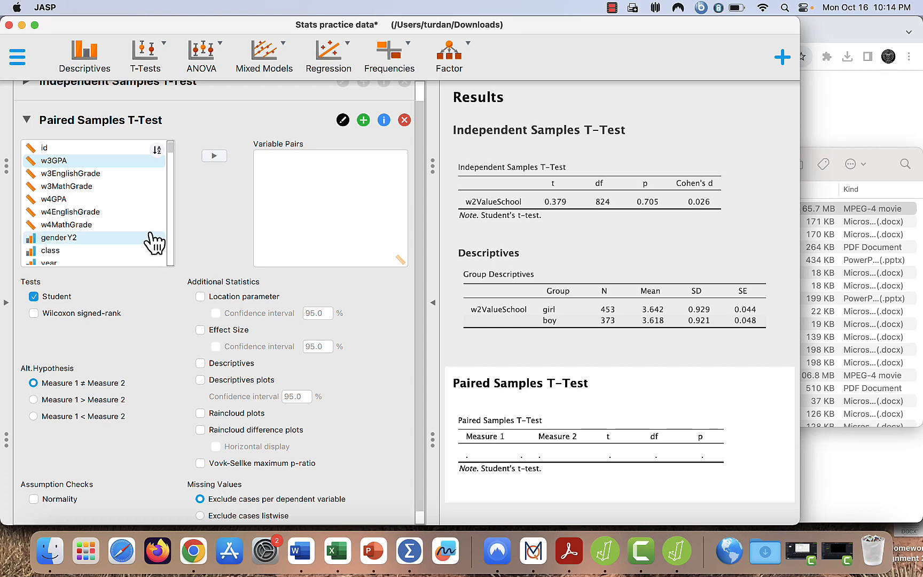
click(145, 188)
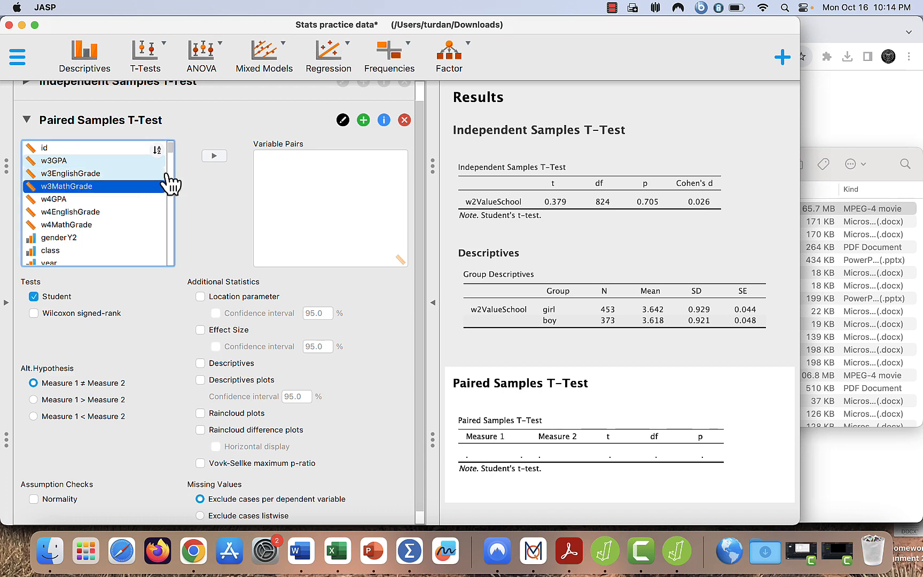
click(214, 156)
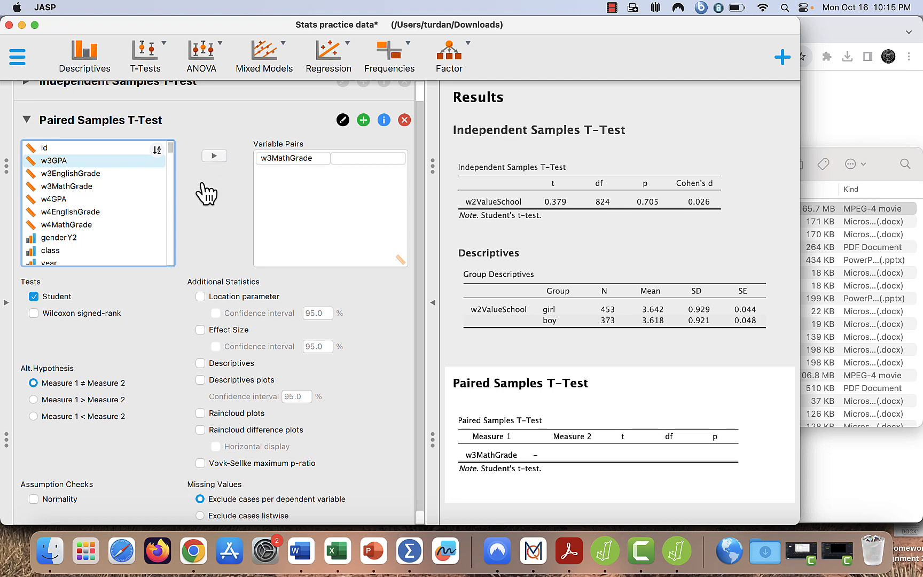
click(148, 223)
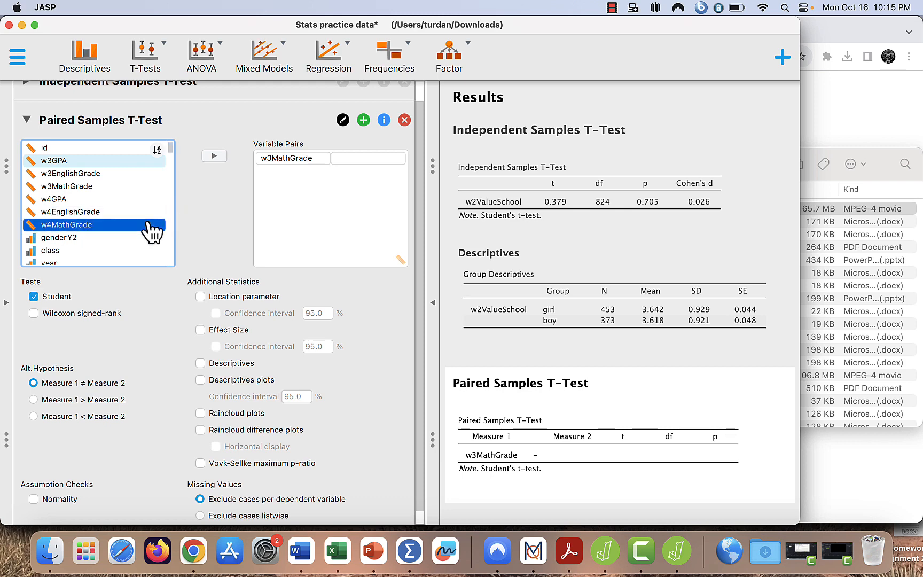
click(214, 156)
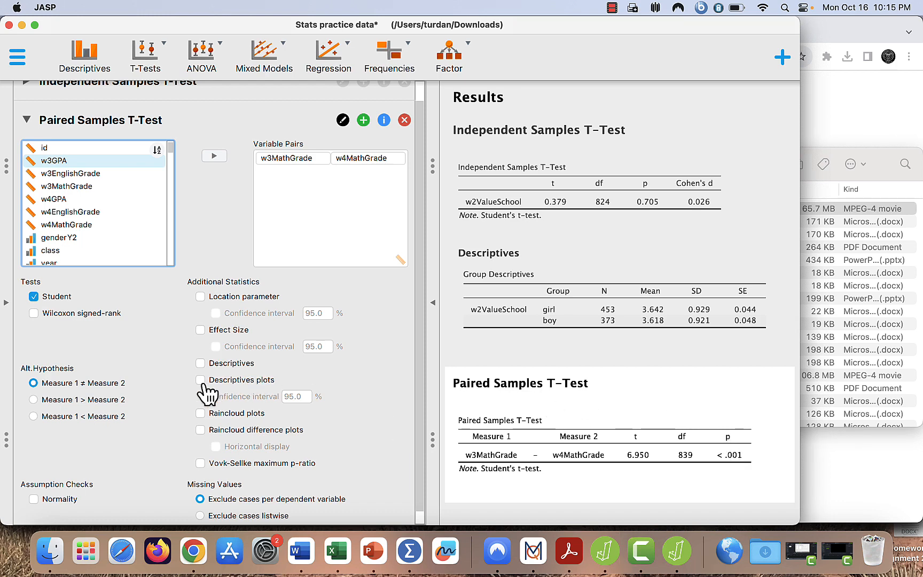
Add descriptives and effect size to the paired samples t-test, and collapse the analysis options to view its result tables.
scroll(207, 395, down, 1)
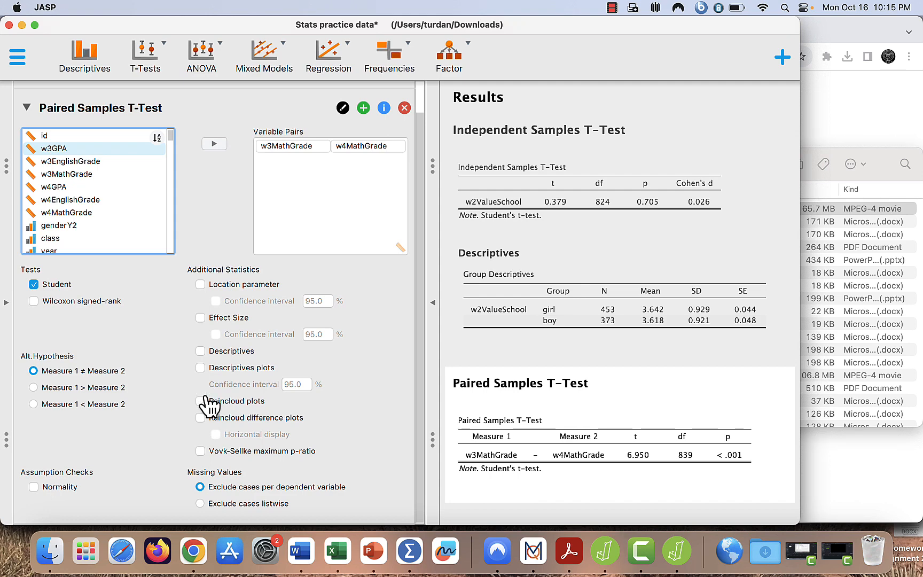
click(200, 351)
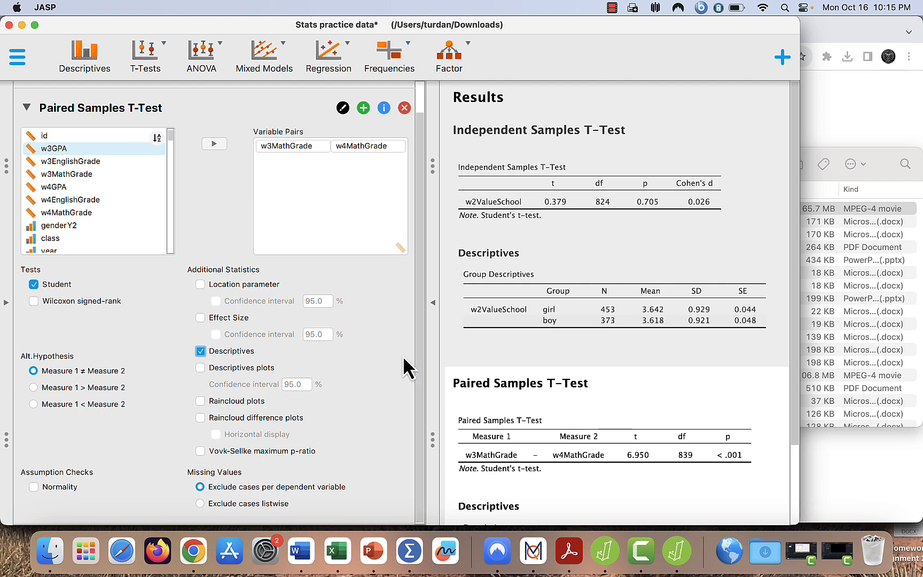
click(201, 318)
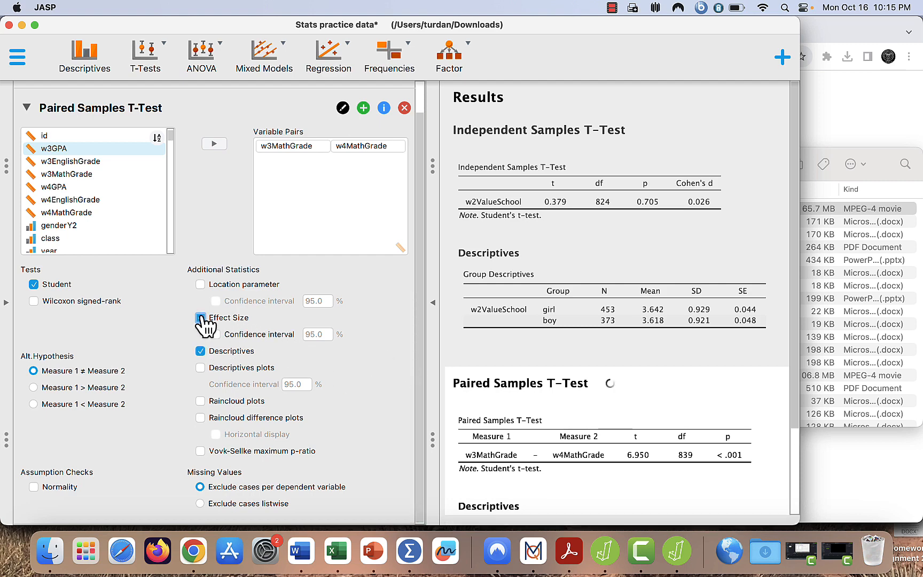
click(433, 302)
scroll(456, 332, down, 4)
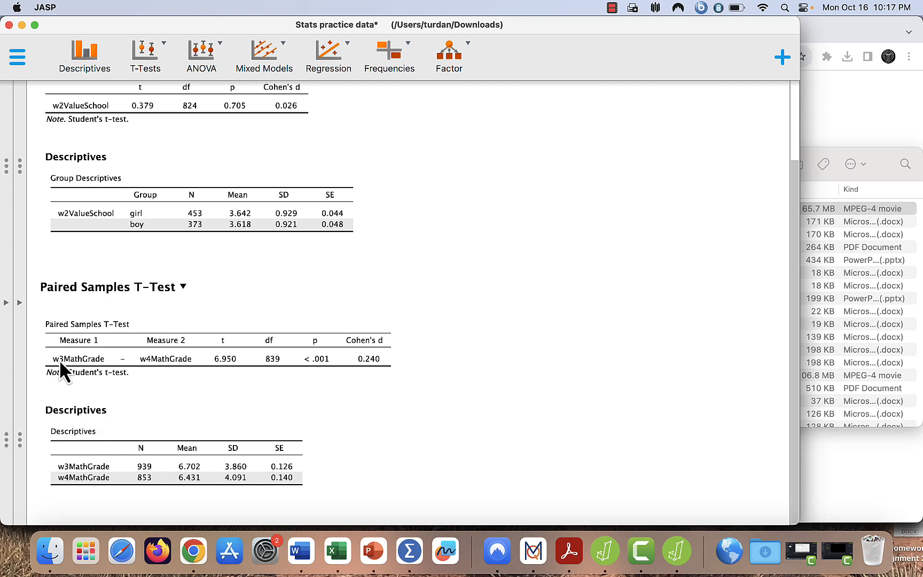
Set the paired samples t-test to exclude missing cases listwise, and show the updated results at full width.
click(20, 303)
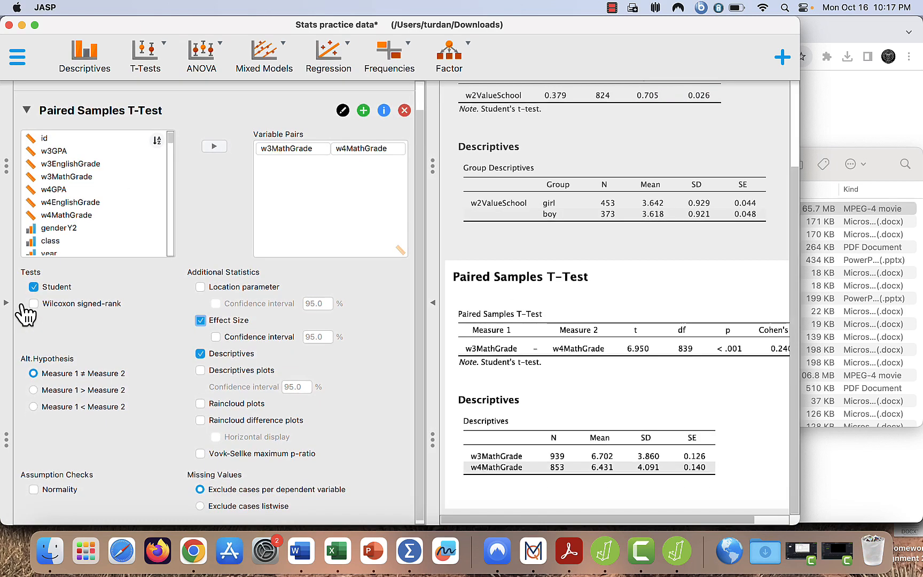
scroll(147, 390, down, 1)
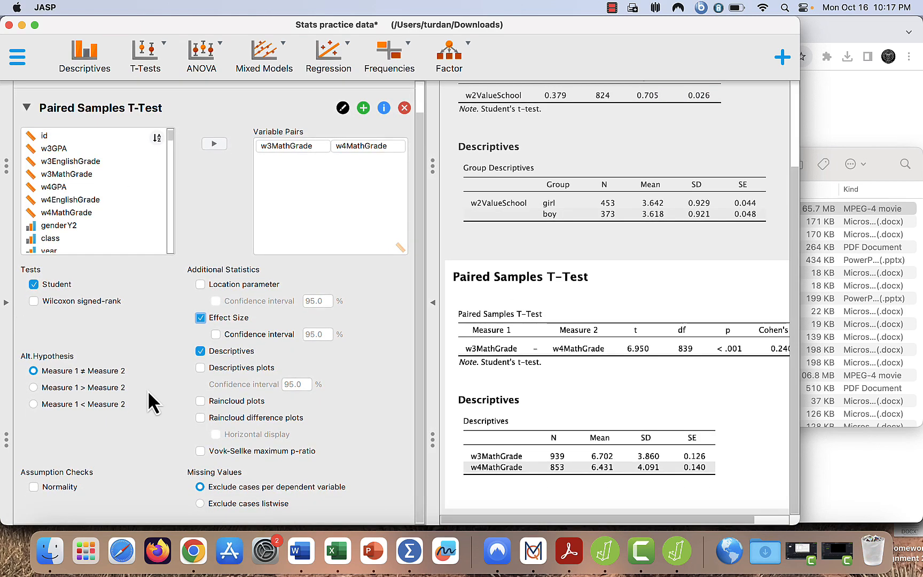
click(201, 504)
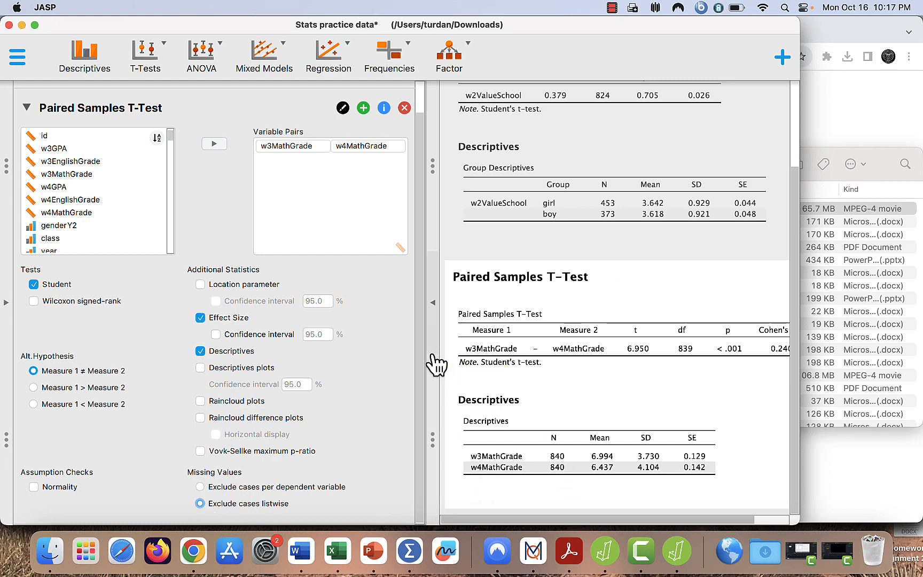
click(434, 315)
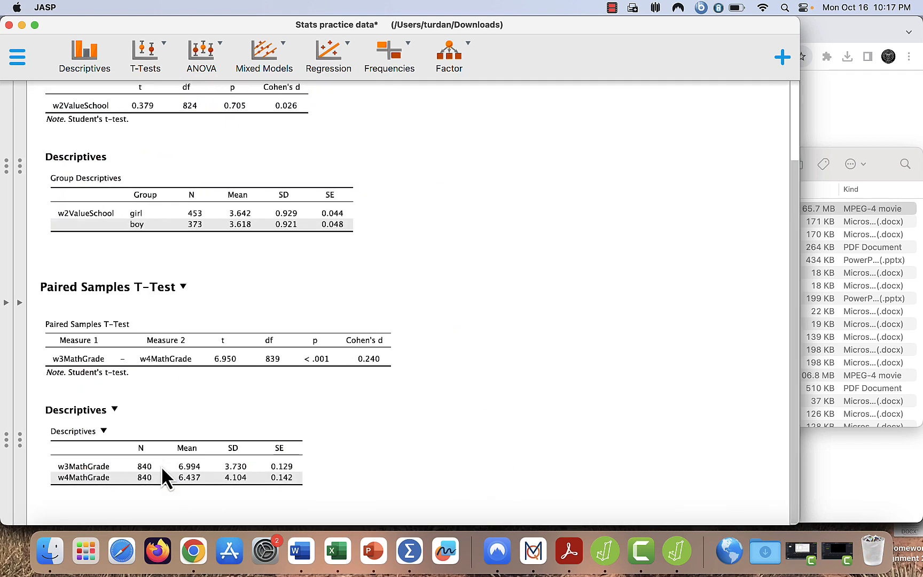